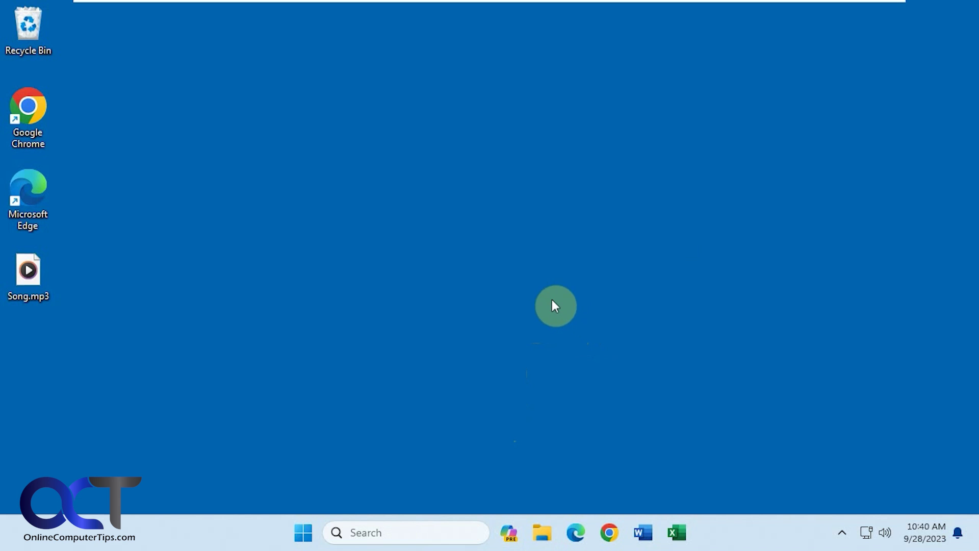
# Step: Open Copilot, ask it by voice to "Turn on Dark Mode" and accept the switch to dark mode
pyautogui.click(509, 533)
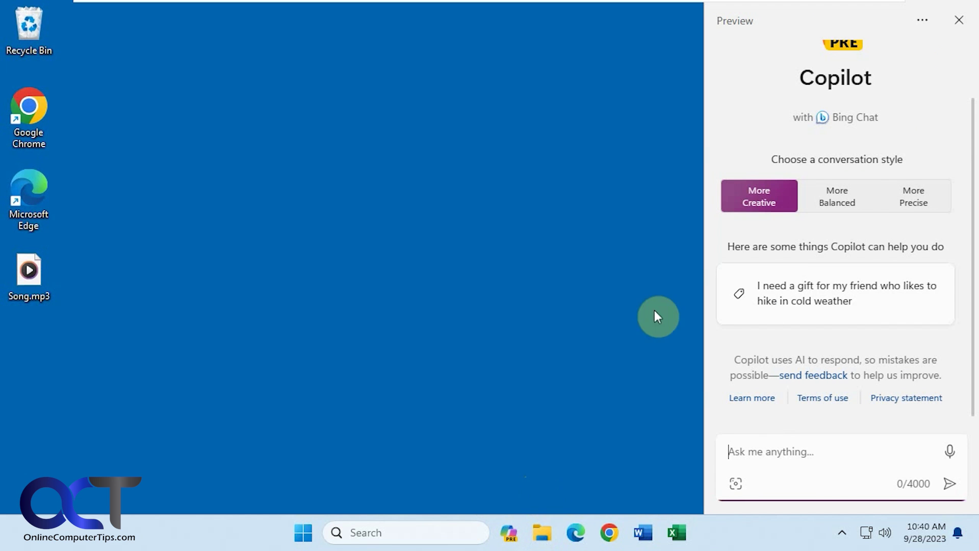
pyautogui.scroll(1, 923, 151)
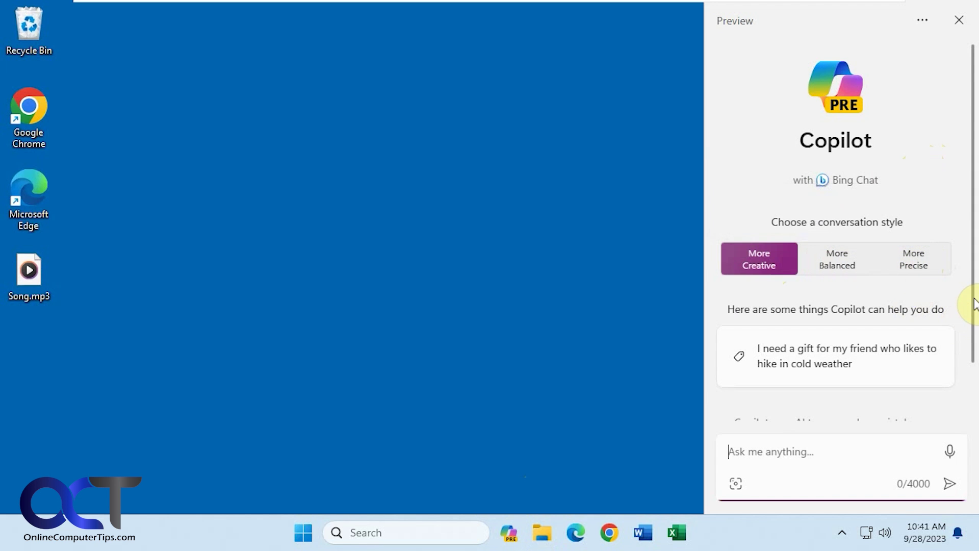
pyautogui.scroll(-1, 968, 306)
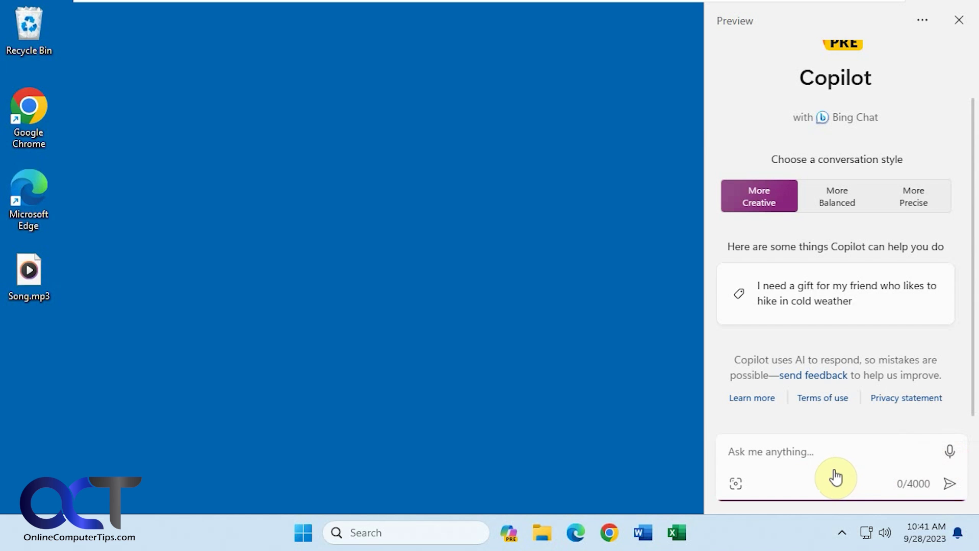
pyautogui.click(949, 453)
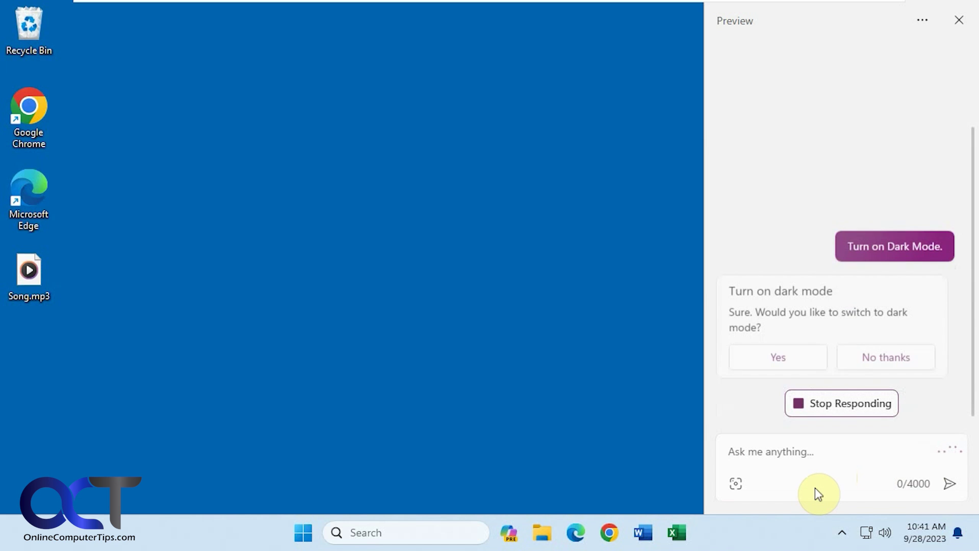
pyautogui.click(791, 353)
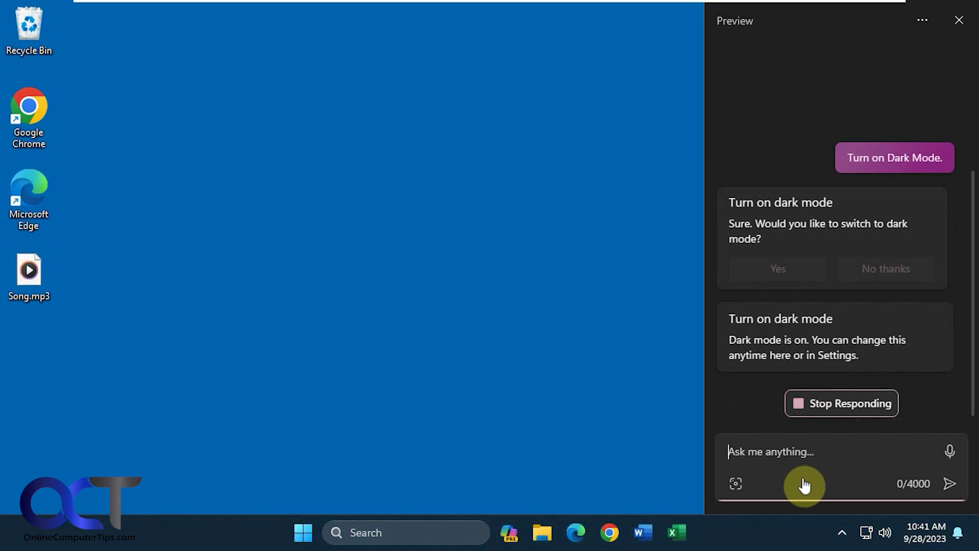
# Step: Send Copilot the written request "Turn off dark mode" and accept switching dark mode off
pyautogui.write('Turn off t')
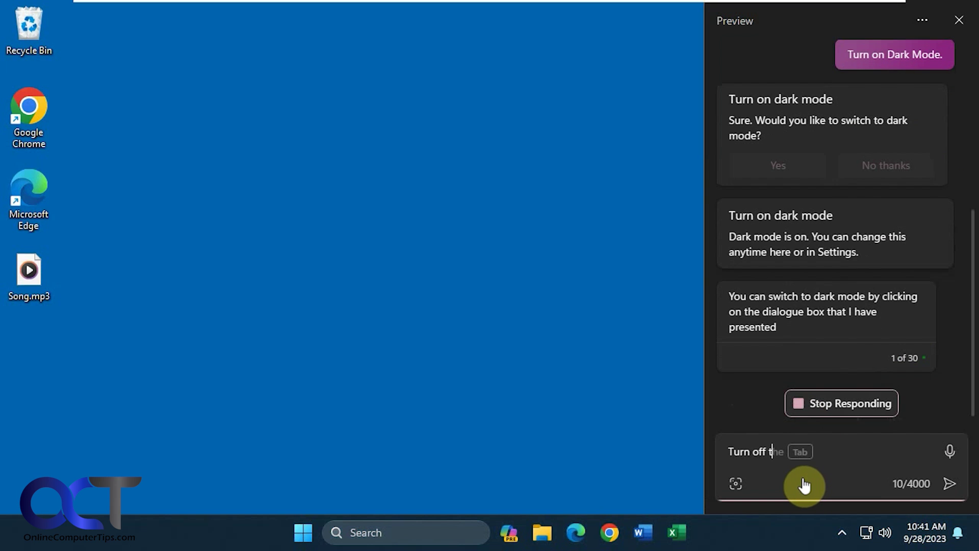
pyautogui.press('BackSpace')
pyautogui.write('dark mode')
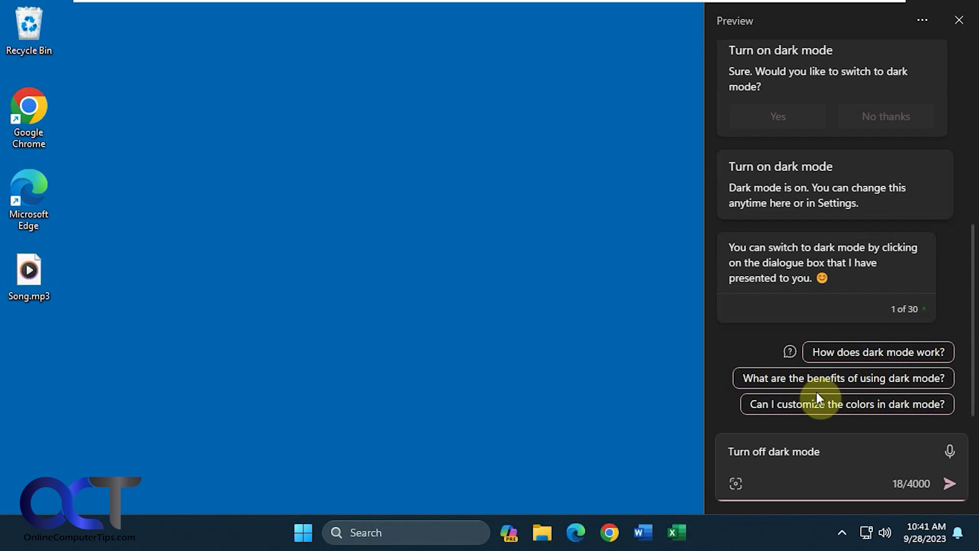
pyautogui.click(948, 484)
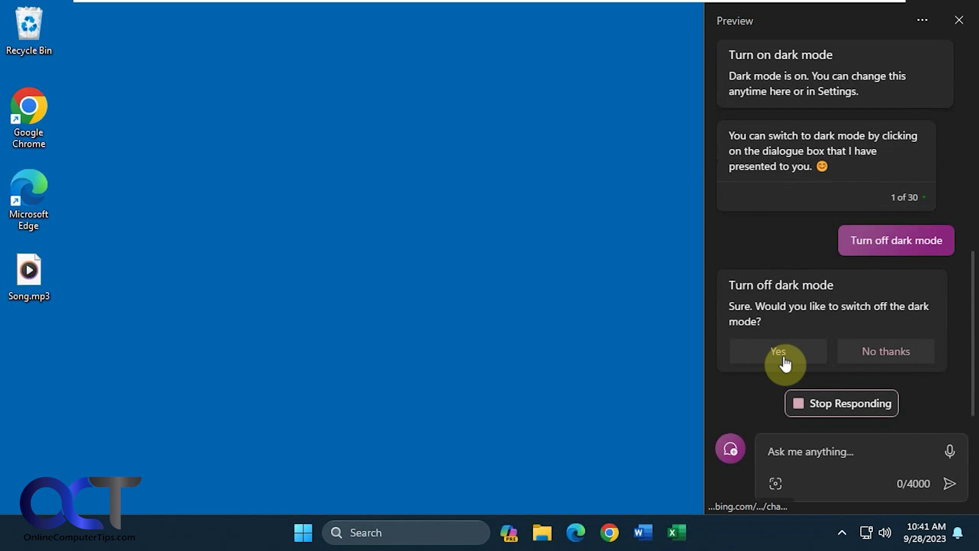
pyautogui.click(779, 352)
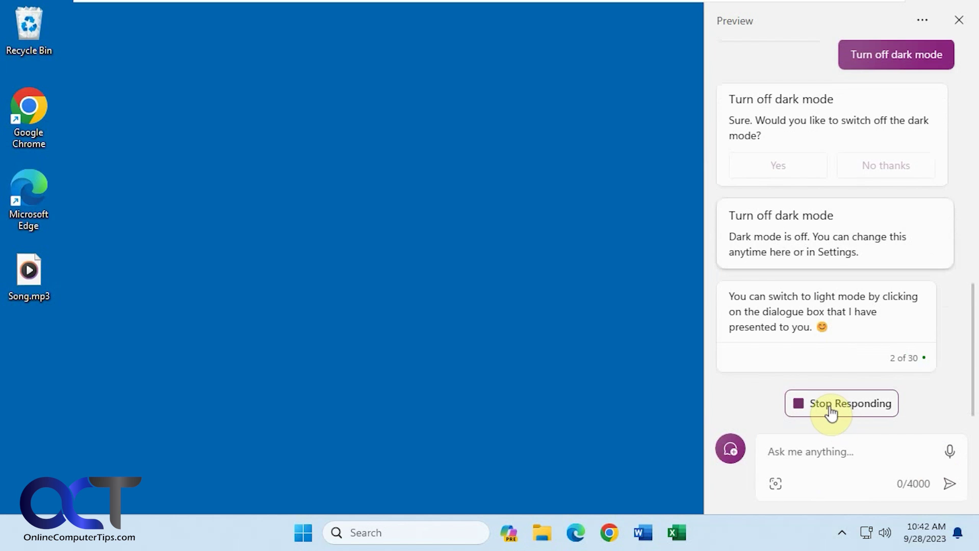
# Step: Ask Copilot by voice to "Open Microsoft Word", accept opening the app, and close Word
pyautogui.click(949, 451)
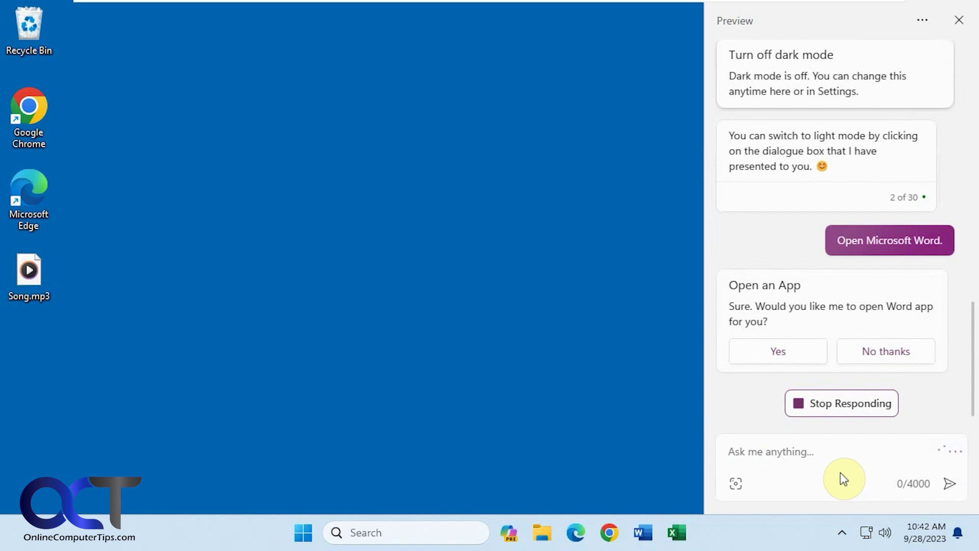
pyautogui.click(782, 353)
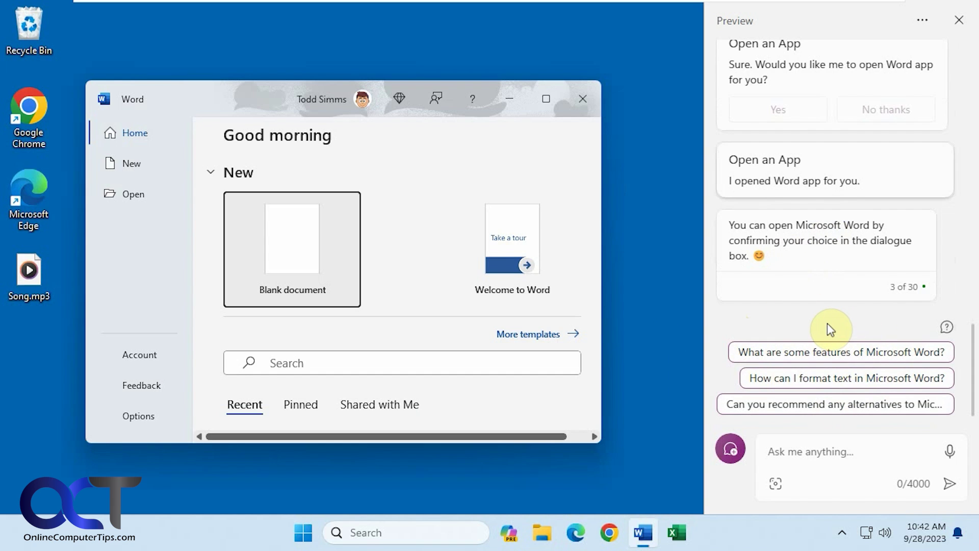
pyautogui.click(582, 99)
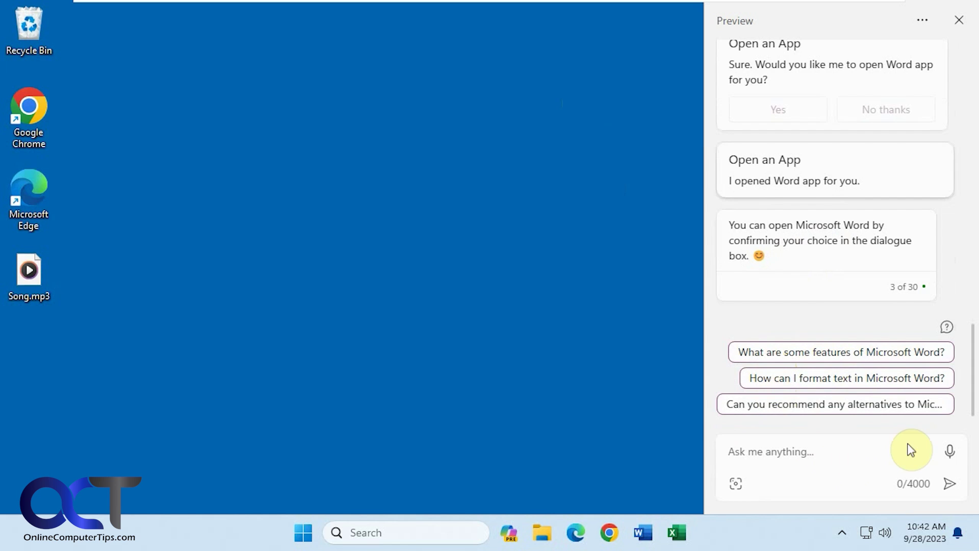
# Step: Ask Copilot by voice to "Open My Documents", accept opening File Explorer, and close its window
pyautogui.click(949, 453)
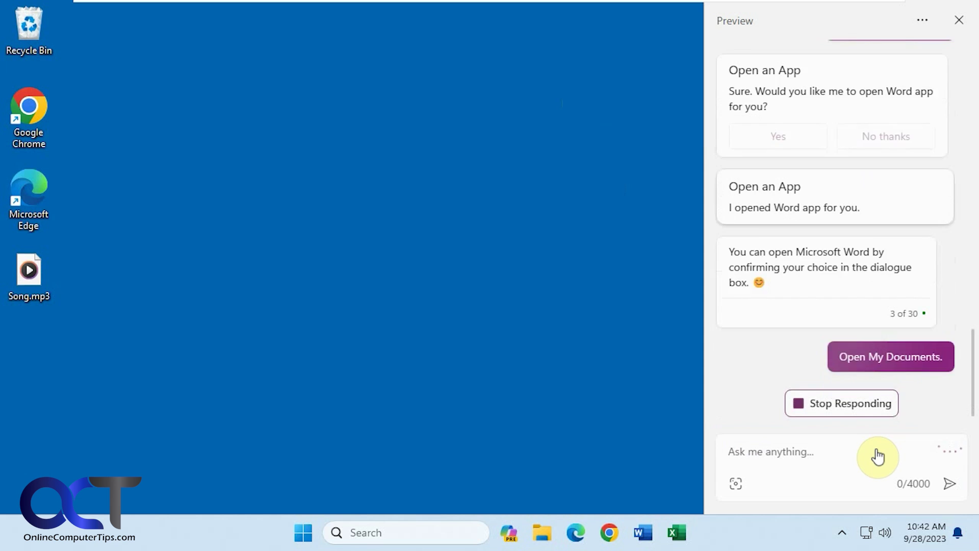
pyautogui.click(777, 347)
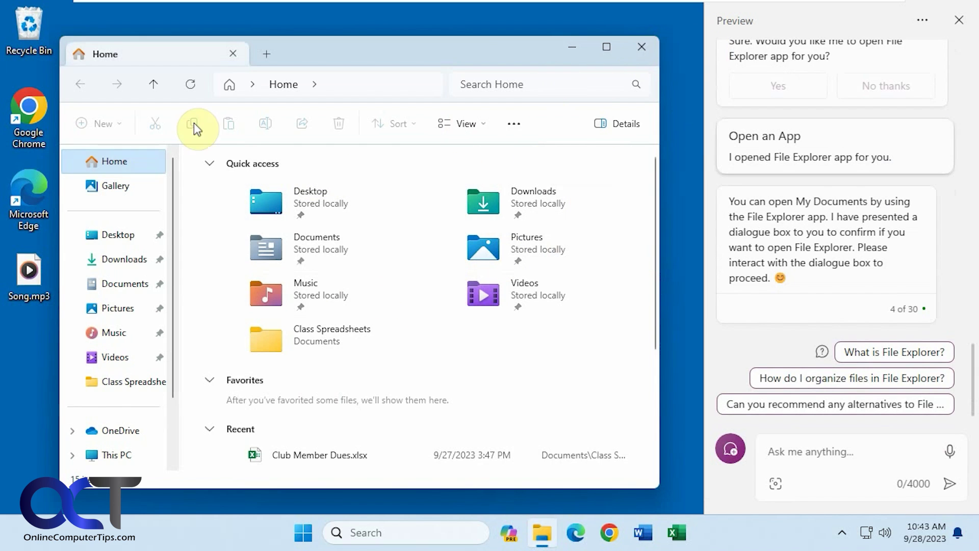
pyautogui.click(641, 46)
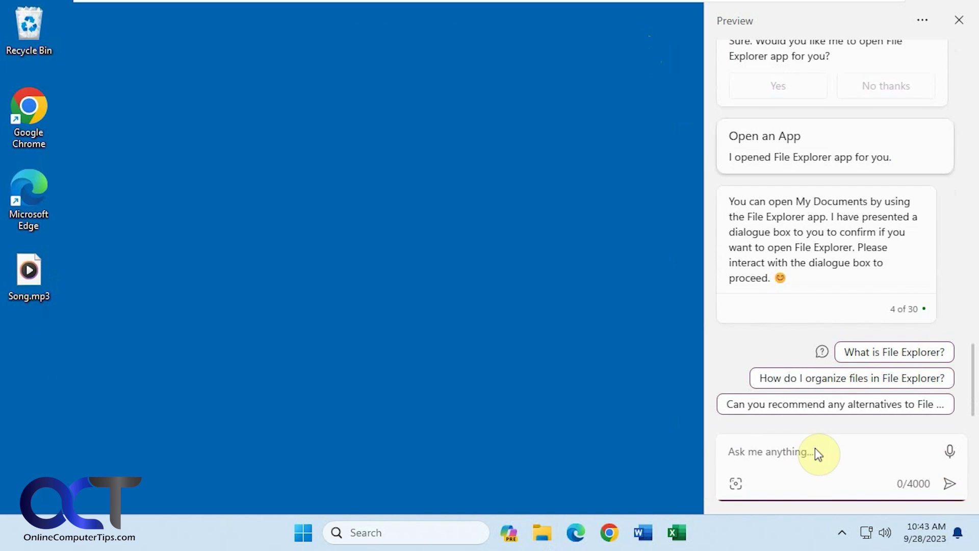
# Step: Ask Copilot by voice to "Show me a picture of an Australian shepherd", then stop the readout and the response
pyautogui.click(797, 479)
pyautogui.click(949, 453)
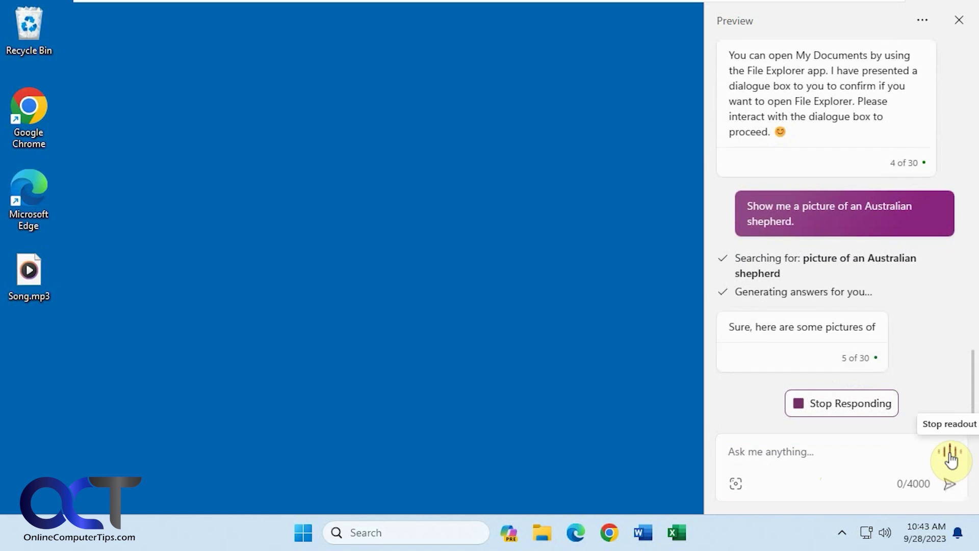
pyautogui.click(951, 459)
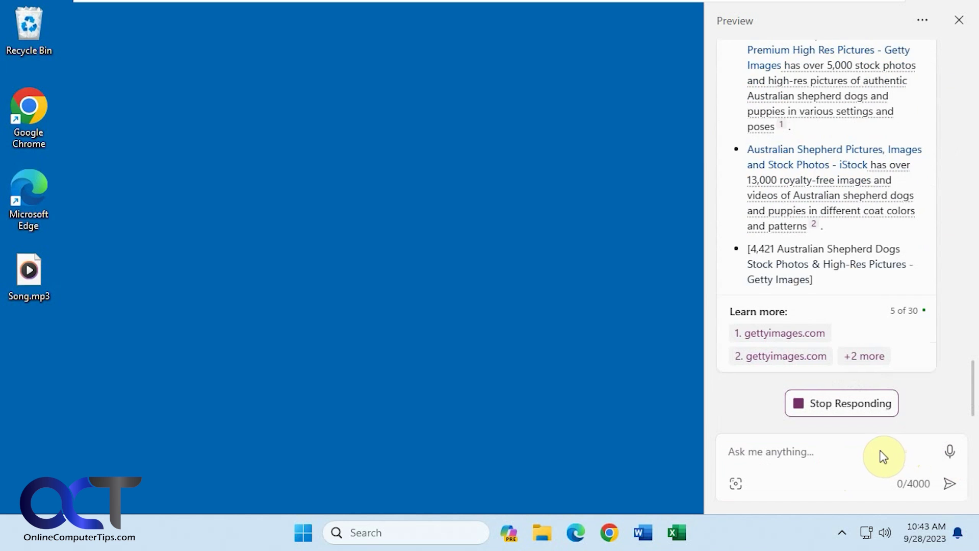
pyautogui.click(846, 405)
pyautogui.scroll(5, 852, 339)
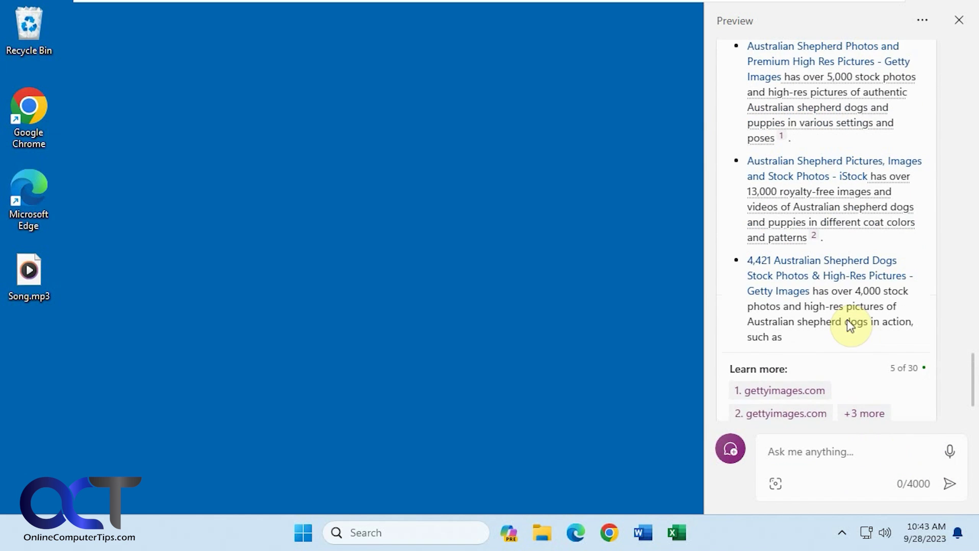
pyautogui.scroll(3, 848, 351)
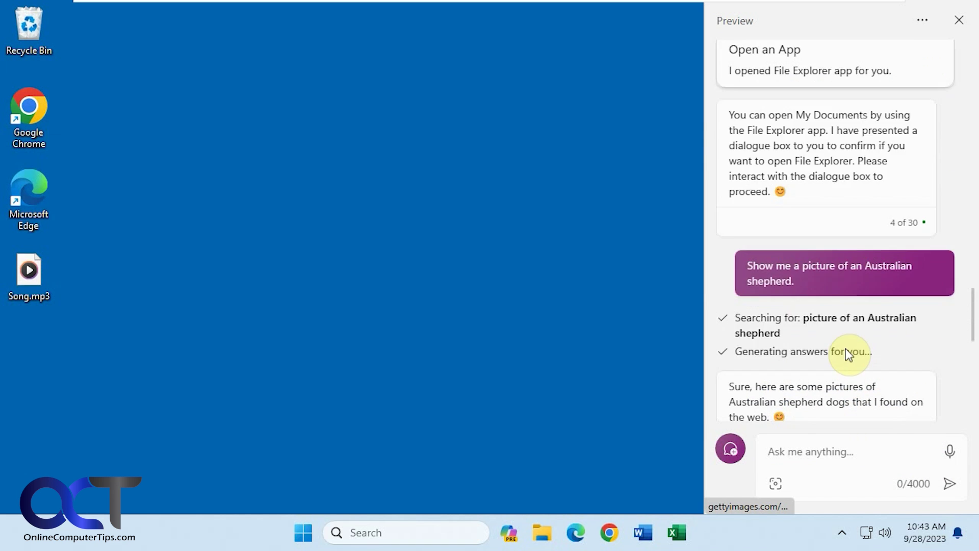
# Step: Refresh Copilot to clear the conversation and choose the More Precise conversation style
pyautogui.click(923, 22)
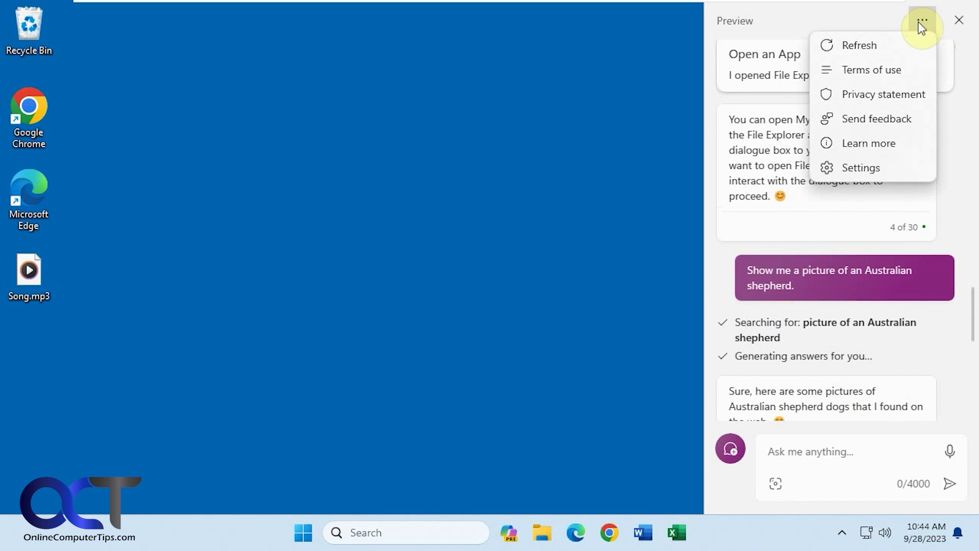
pyautogui.click(875, 48)
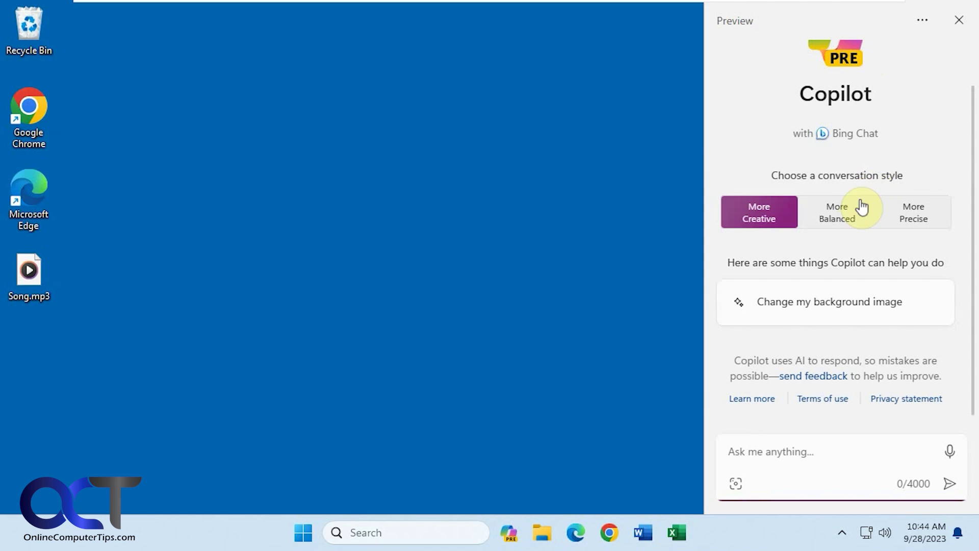
pyautogui.click(918, 218)
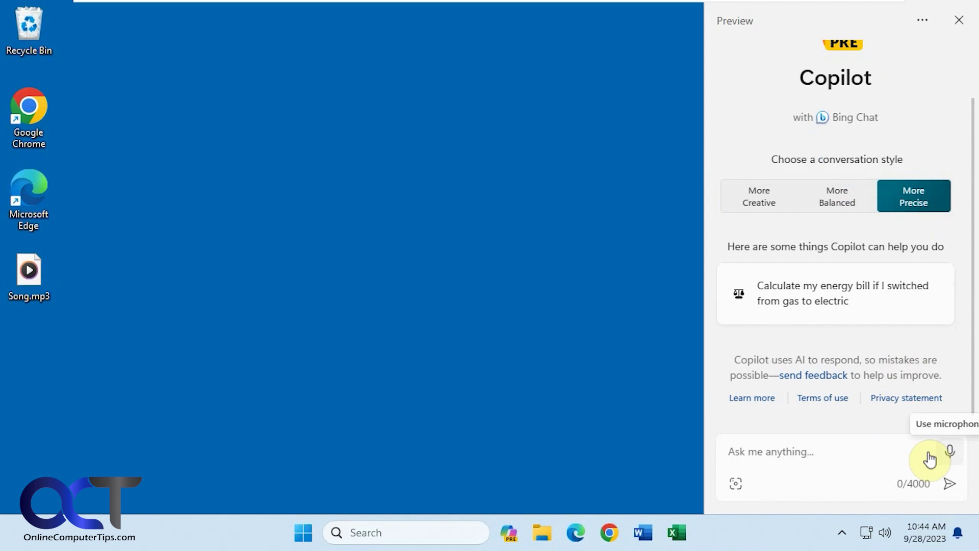
# Step: Ask by voice again to "Show me a picture of an Australian shepherd" and look through the answer and its images
pyautogui.click(948, 452)
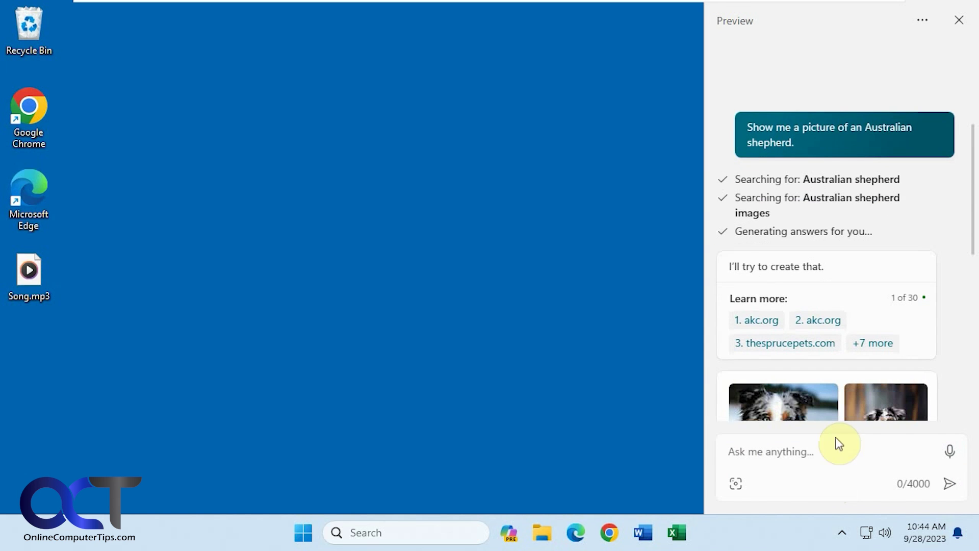
pyautogui.scroll(-4, 934, 359)
pyautogui.scroll(-2, 938, 371)
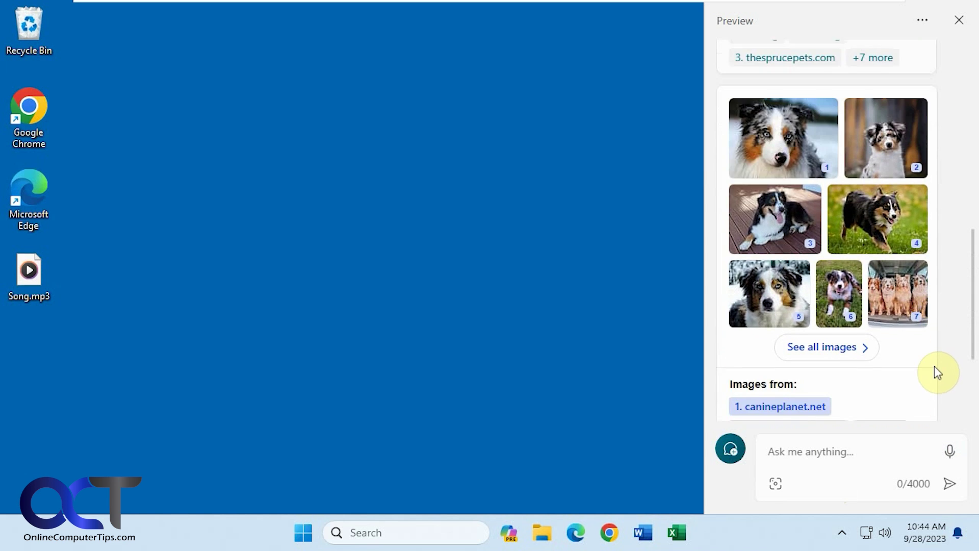
pyautogui.scroll(4, 934, 372)
pyautogui.scroll(5, 929, 368)
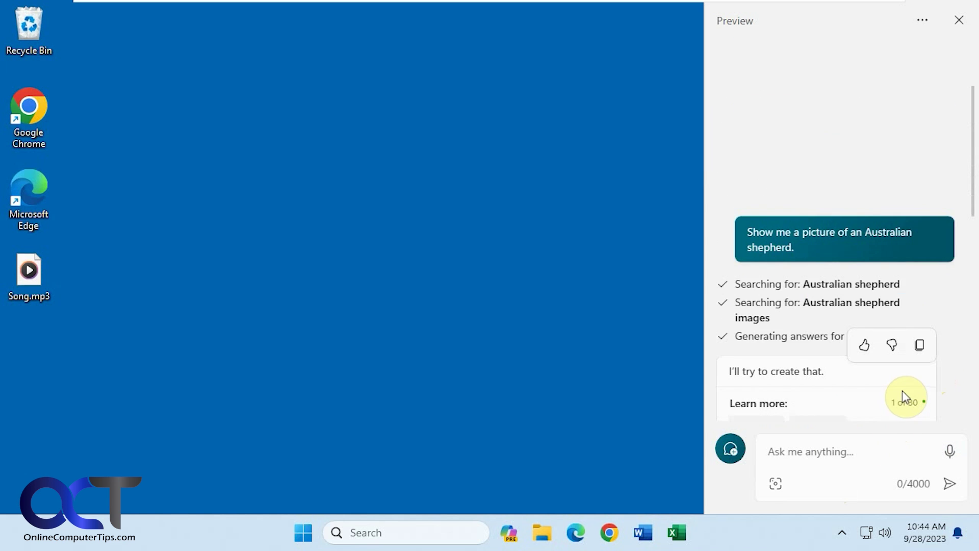
pyautogui.scroll(-1, 894, 369)
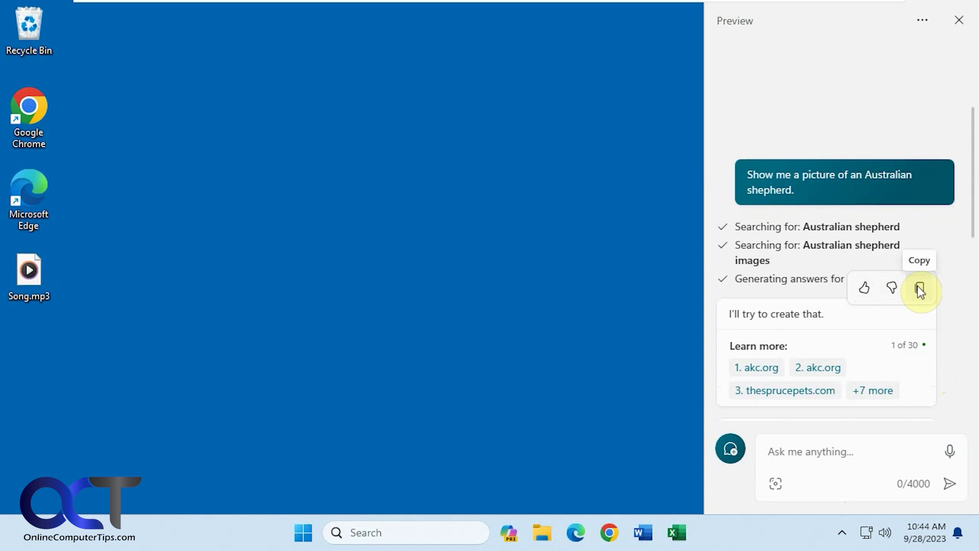
# Step: View the second Australian shepherd picture in the Edge browser and close the browser window
pyautogui.scroll(-3, 904, 322)
pyautogui.click(900, 318)
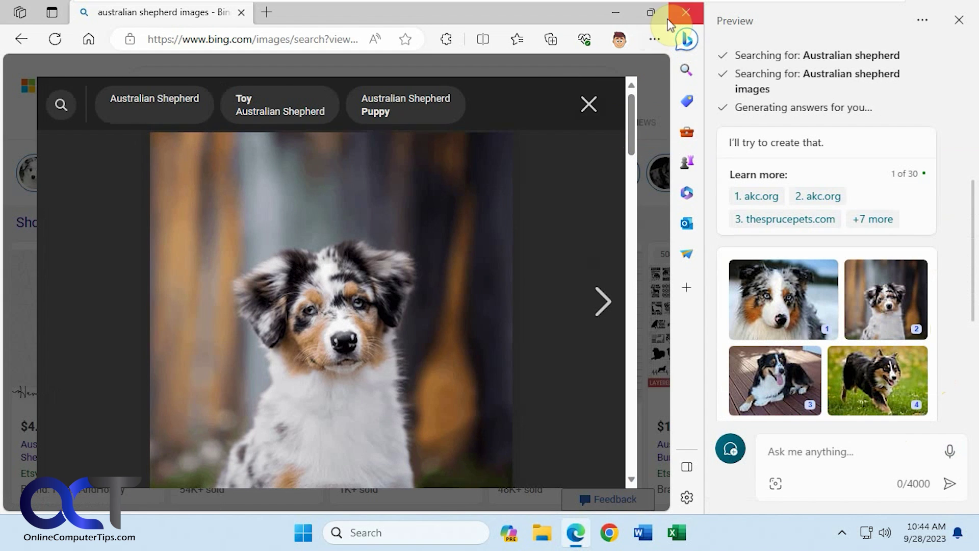
pyautogui.click(680, 10)
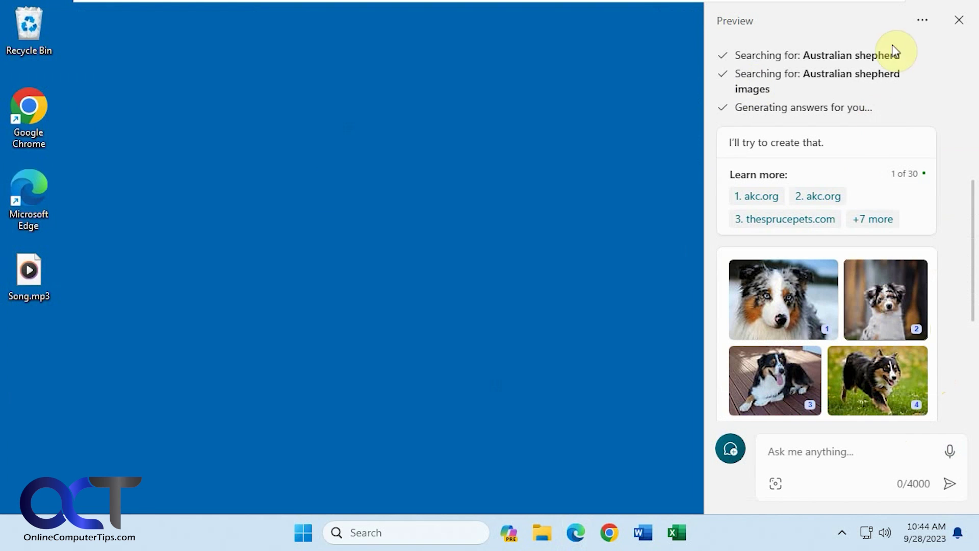
# Step: Refresh Copilot to clear the conversation and choose the More Creative conversation style
pyautogui.click(922, 20)
pyautogui.click(881, 46)
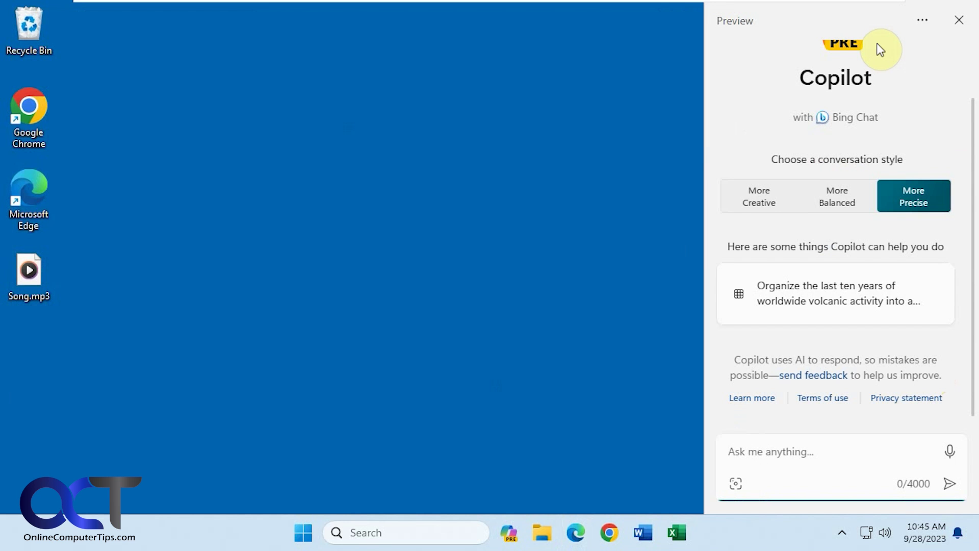
pyautogui.click(759, 201)
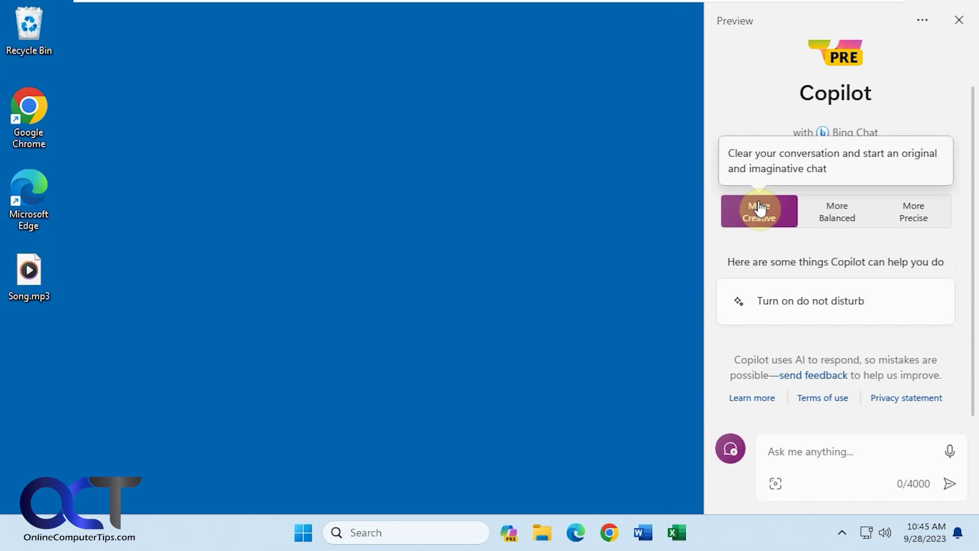
# Step: Have Copilot create images of a dog riding a bike while wearing a top hat by voice, and view the third one in Edge
pyautogui.click(815, 440)
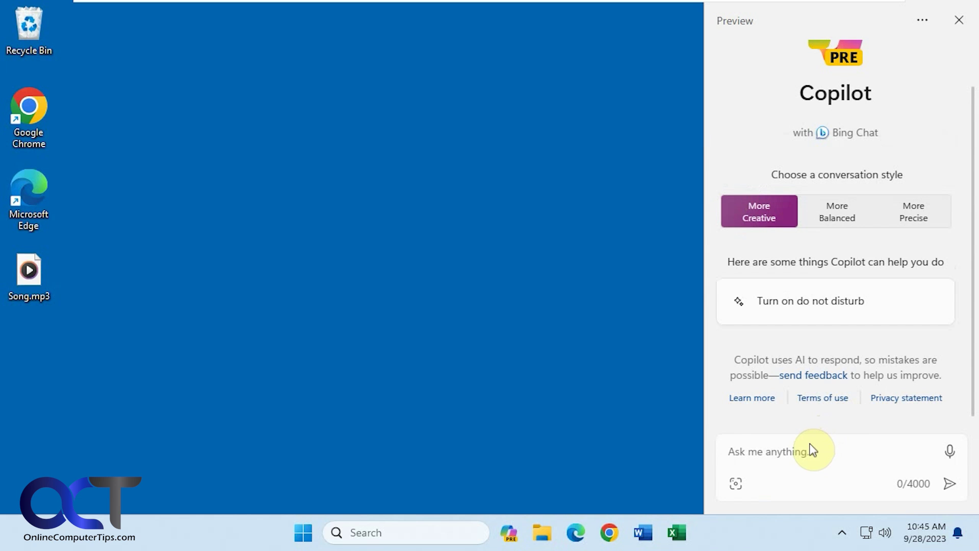
pyautogui.click(948, 451)
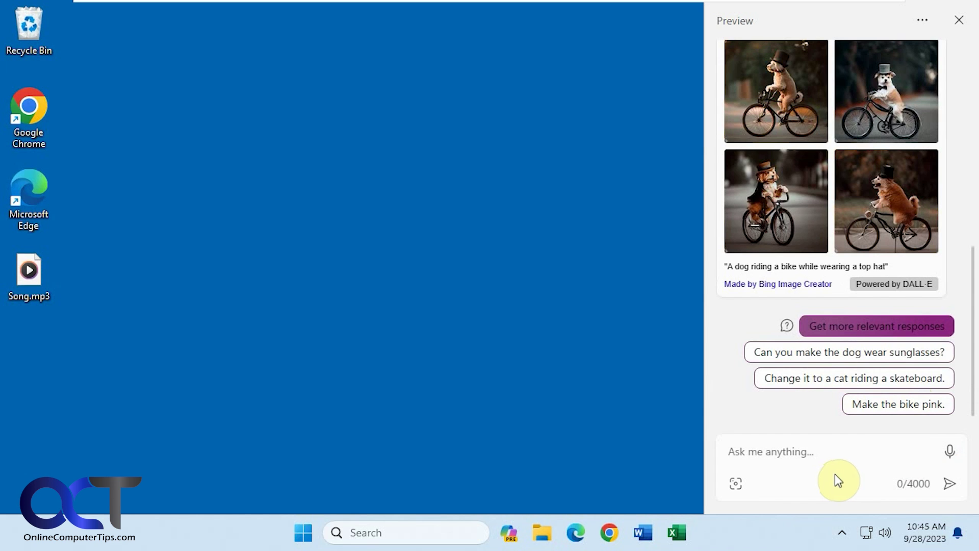
pyautogui.click(791, 213)
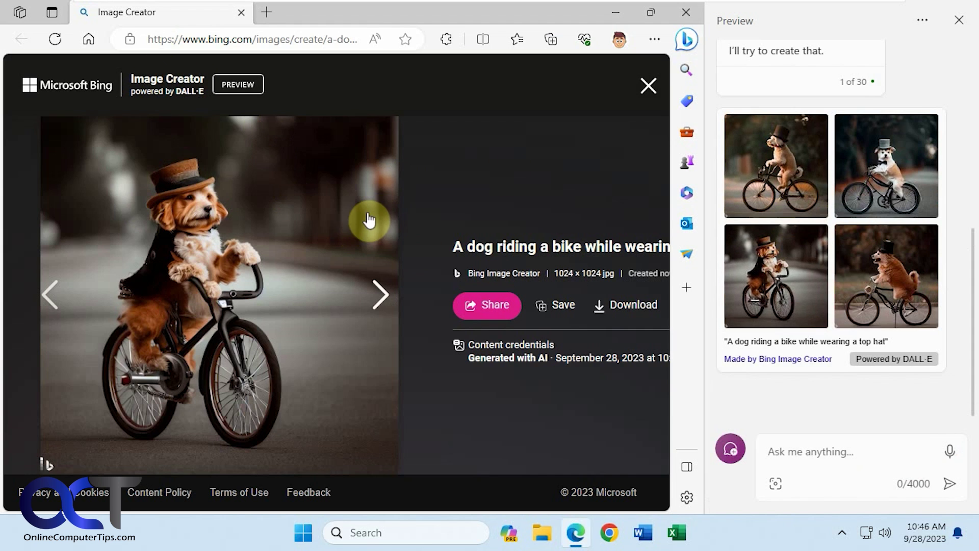
pyautogui.click(687, 7)
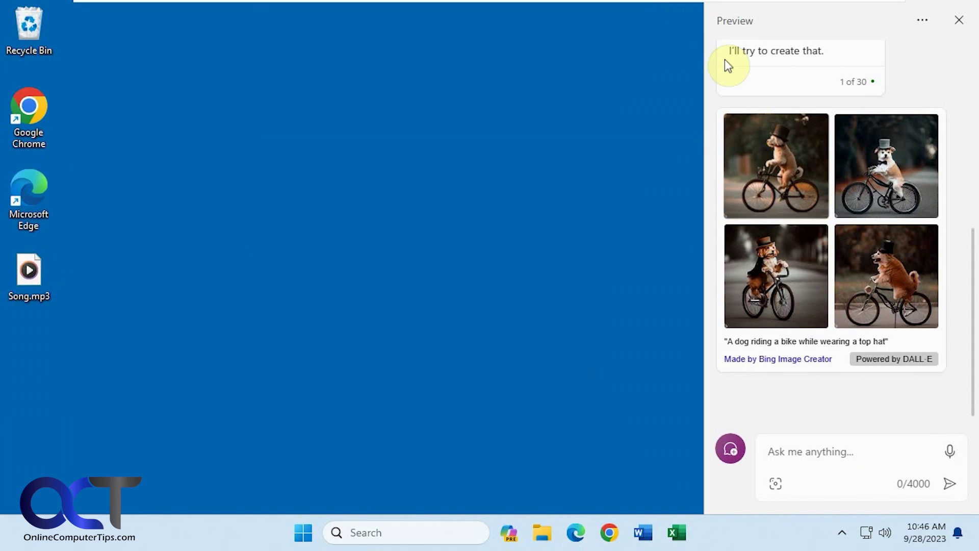
# Step: Save the first generated image of the dog on a bike to the Desktop as OIG.jpg and open the saved file
pyautogui.rightClick(798, 169)
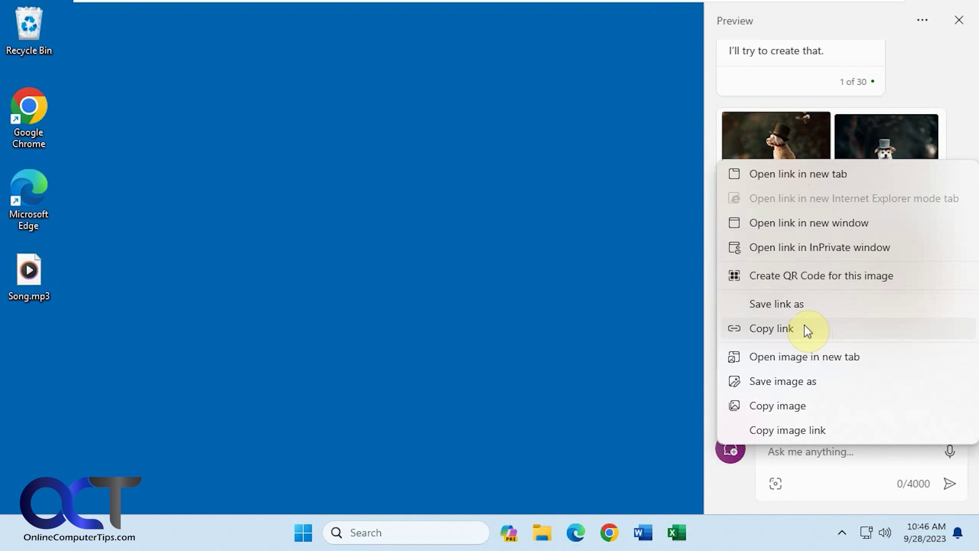
pyautogui.click(808, 382)
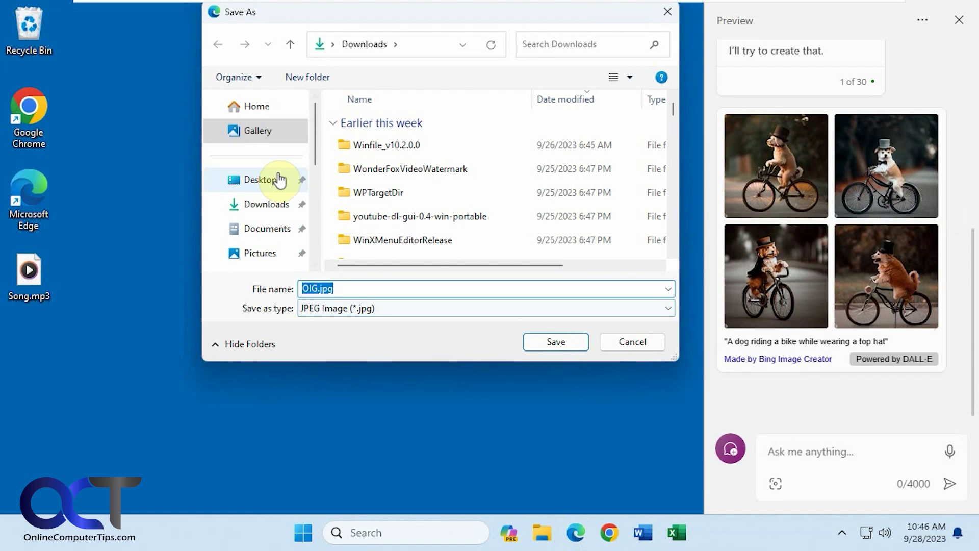
pyautogui.click(280, 180)
pyautogui.click(546, 340)
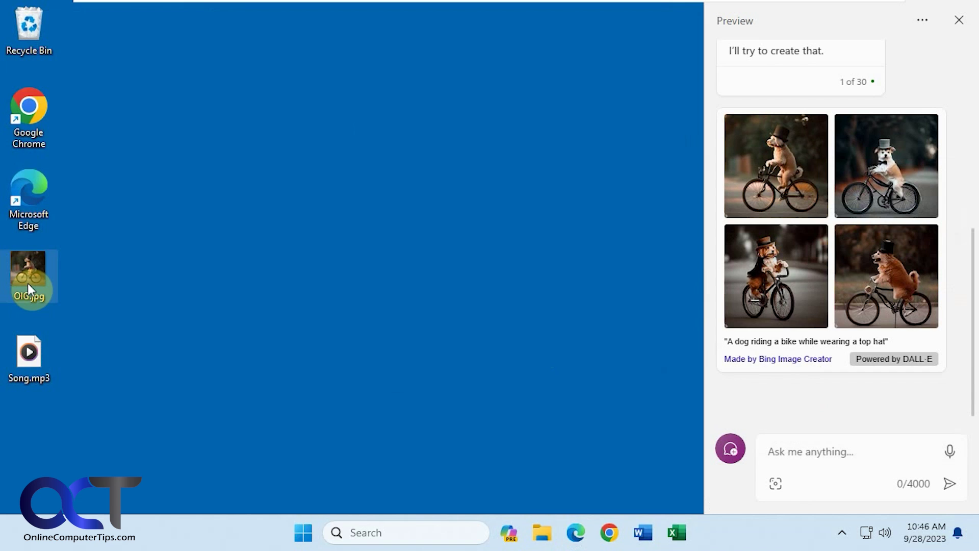
pyautogui.doubleClick(28, 286)
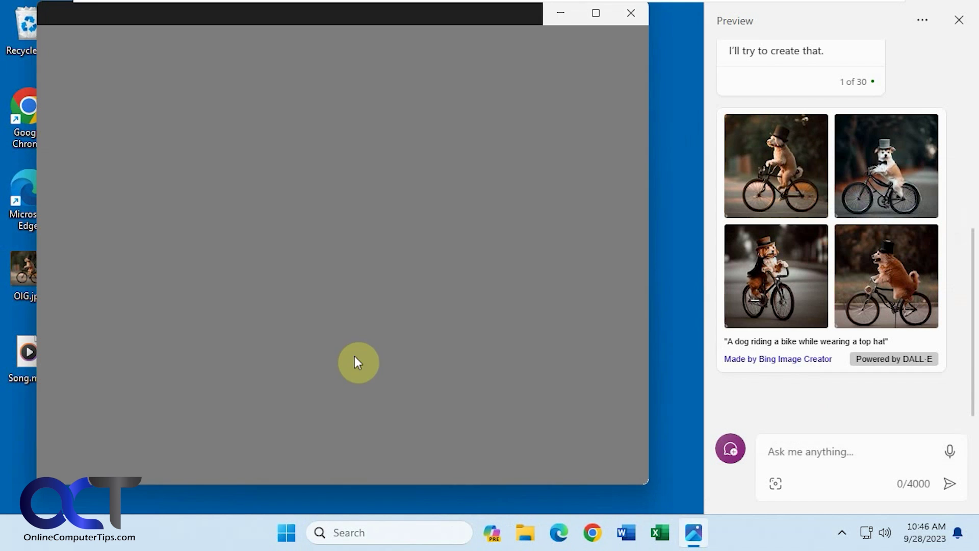
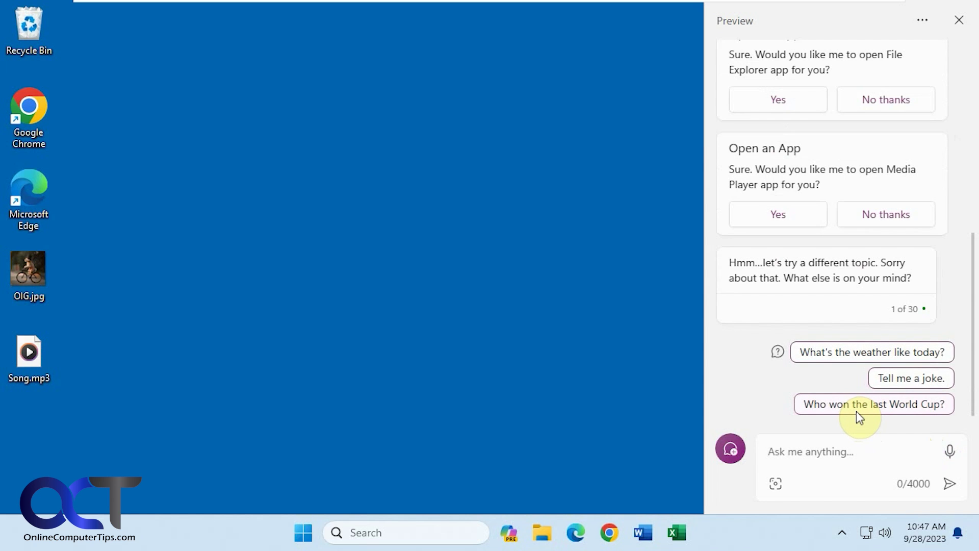
# Step: Ask Copilot by voice to open the file called song on the desktop
pyautogui.click(830, 444)
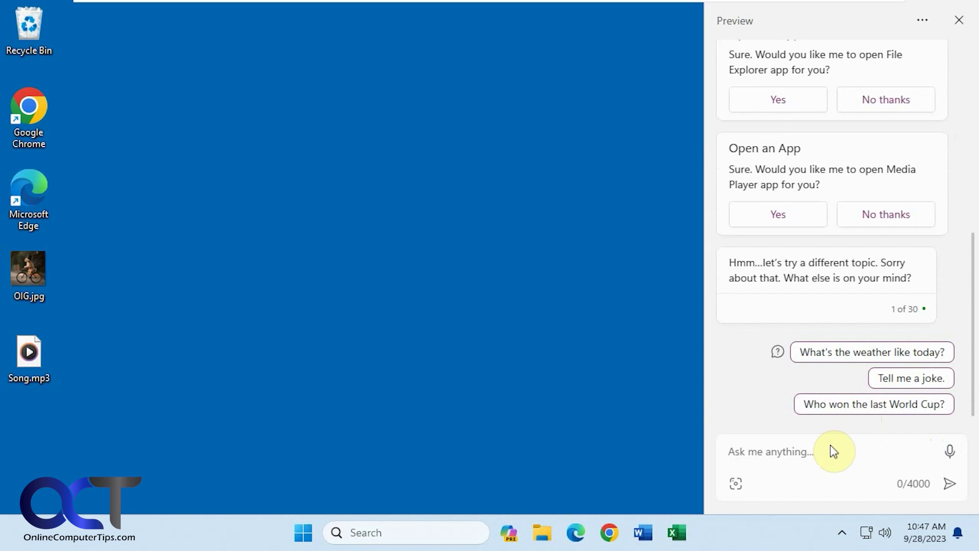
pyautogui.click(949, 457)
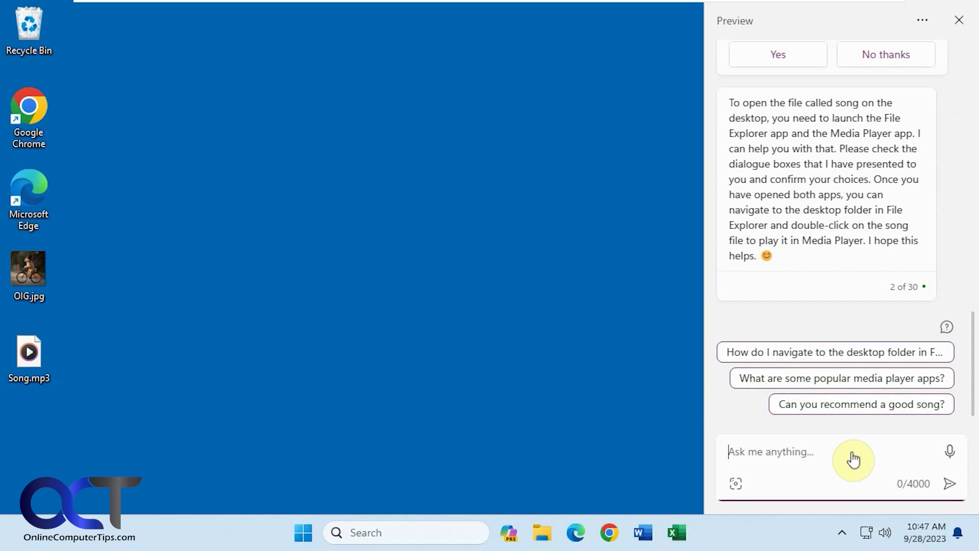
# Step: Ask Copilot by voice to "Change my desktop background.", close the Settings window and stop the response
pyautogui.click(948, 452)
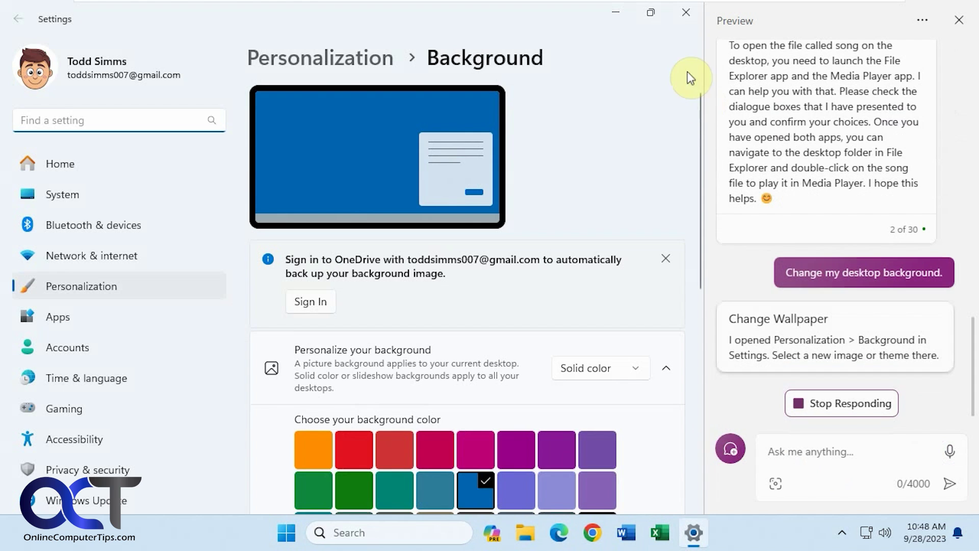
pyautogui.click(686, 12)
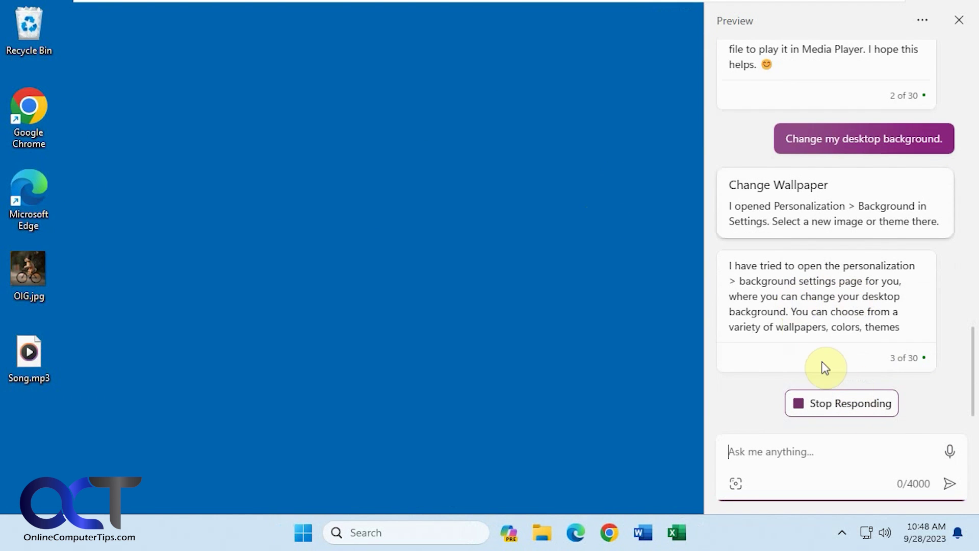
pyautogui.click(848, 405)
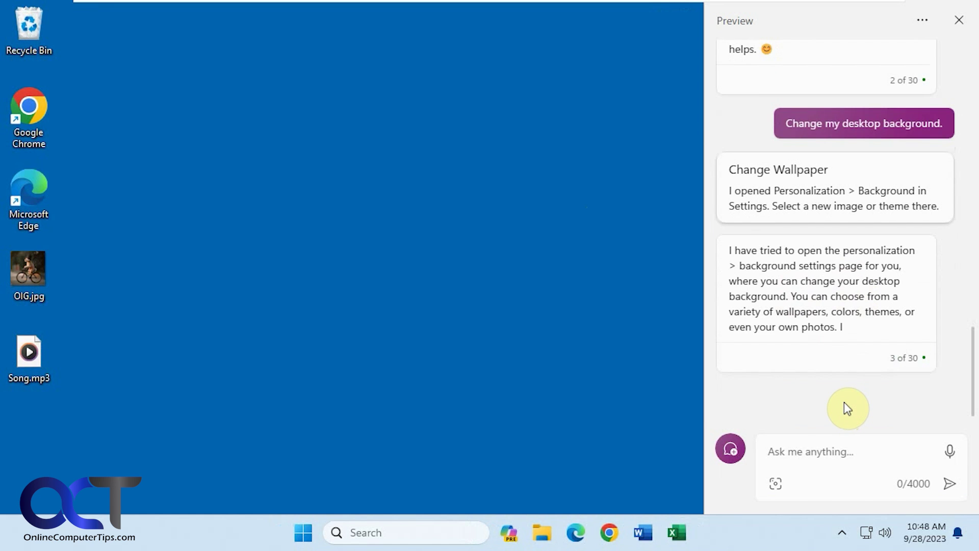
# Step: Start a new Copilot topic to clear the conversation and place the cursor in the empty prompt box
pyautogui.click(730, 450)
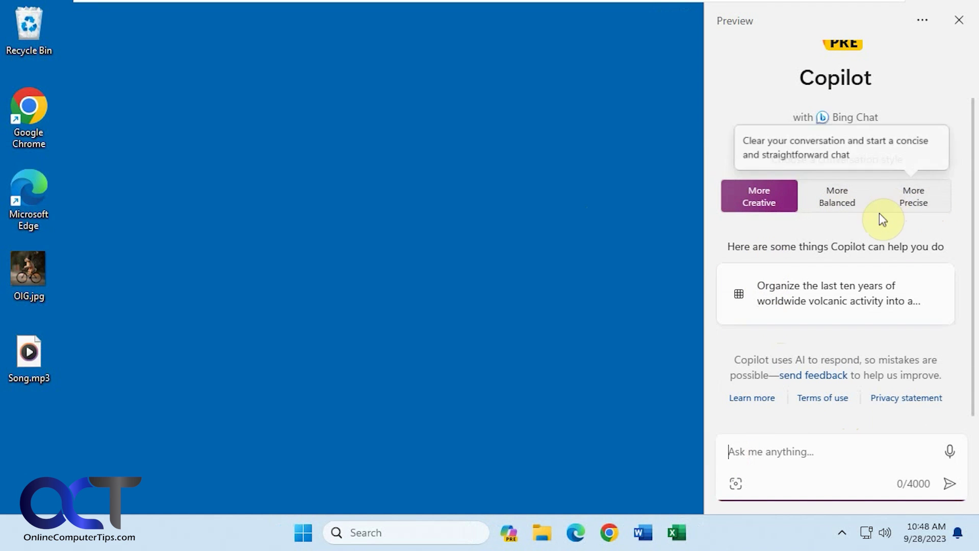
pyautogui.click(769, 447)
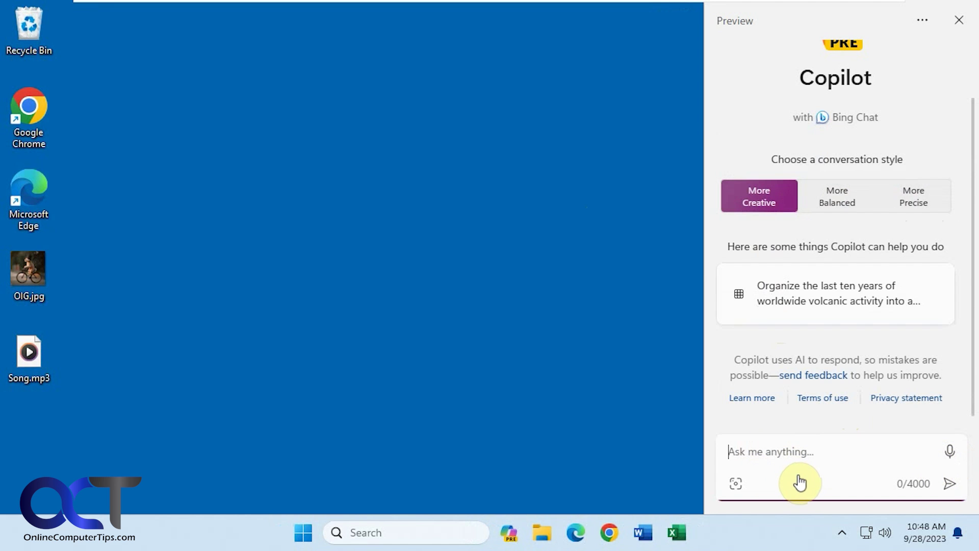